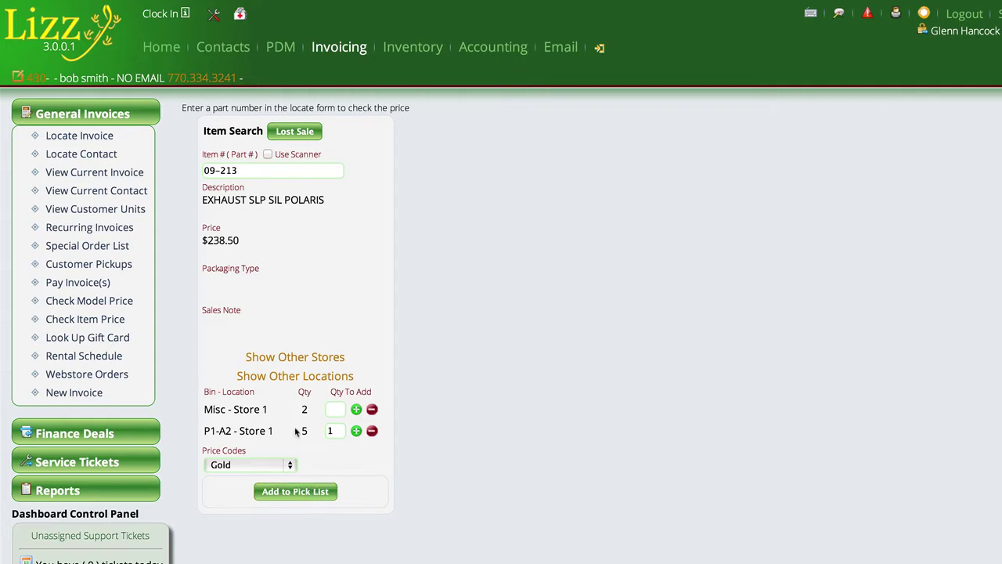
# Step: Add item 09-213 to the pick list and create a Parts Sale invoice for the current contact
pyautogui.click(296, 491)
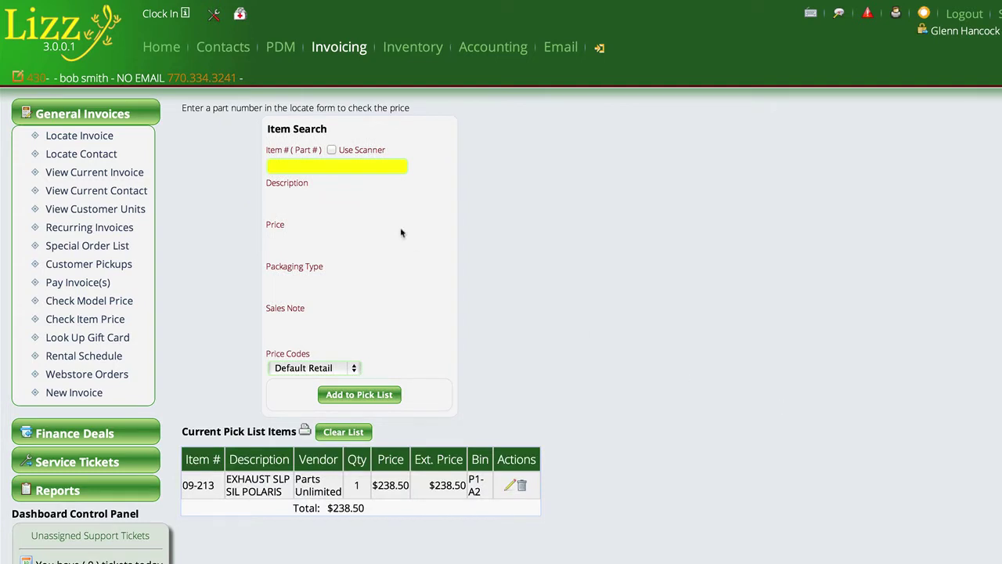
pyautogui.click(74, 394)
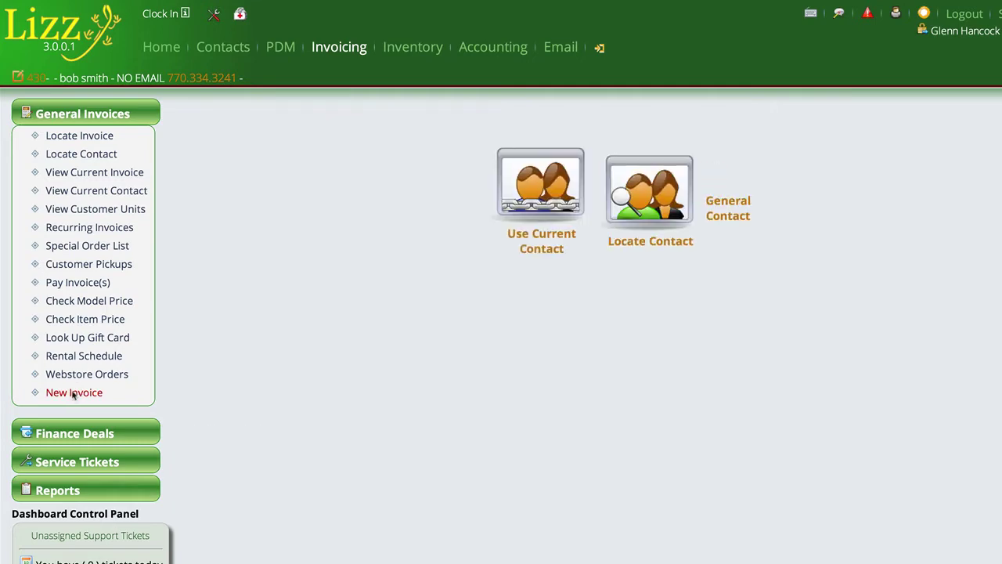
pyautogui.click(512, 190)
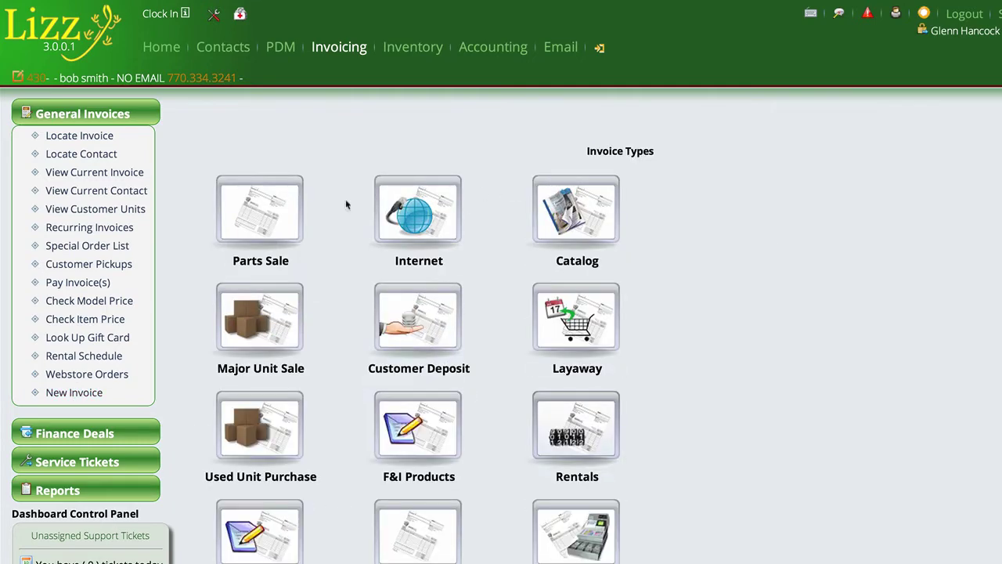
pyautogui.click(256, 212)
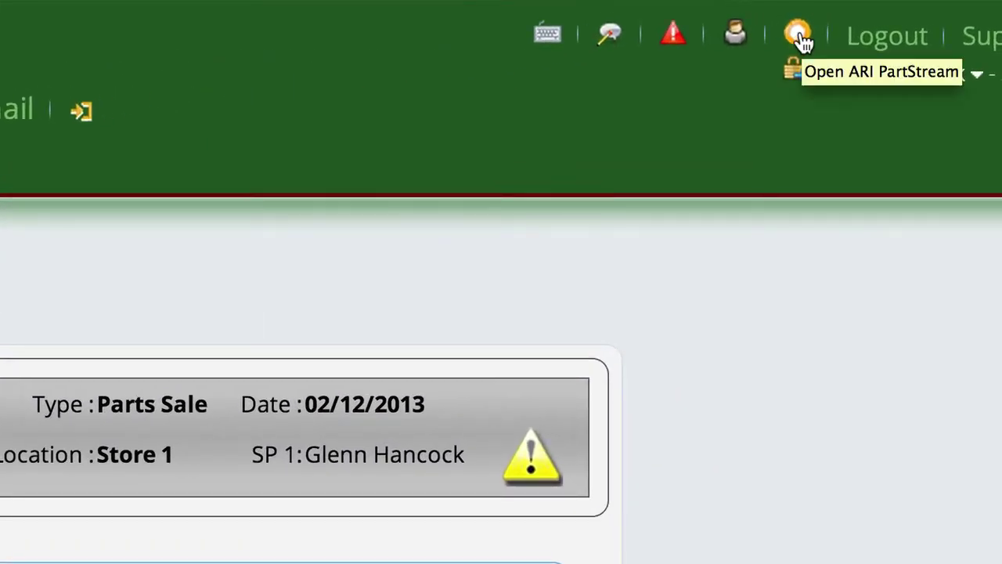
# Step: In the ARI PartStream lookup, open the AIR CLEANER assembly of Honda's 1989 FL400R A (89) under FL MODELS
pyautogui.click(799, 35)
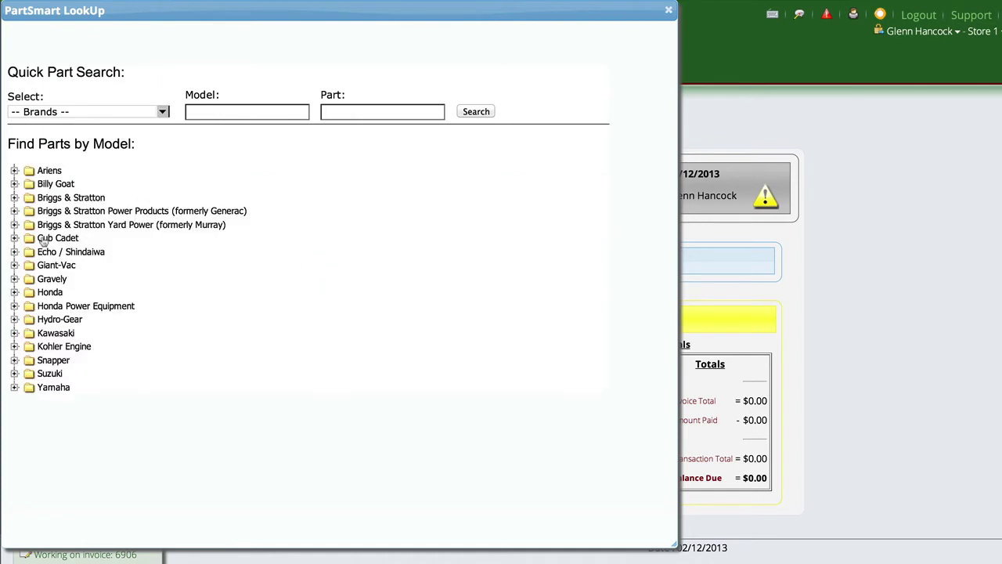
pyautogui.click(14, 292)
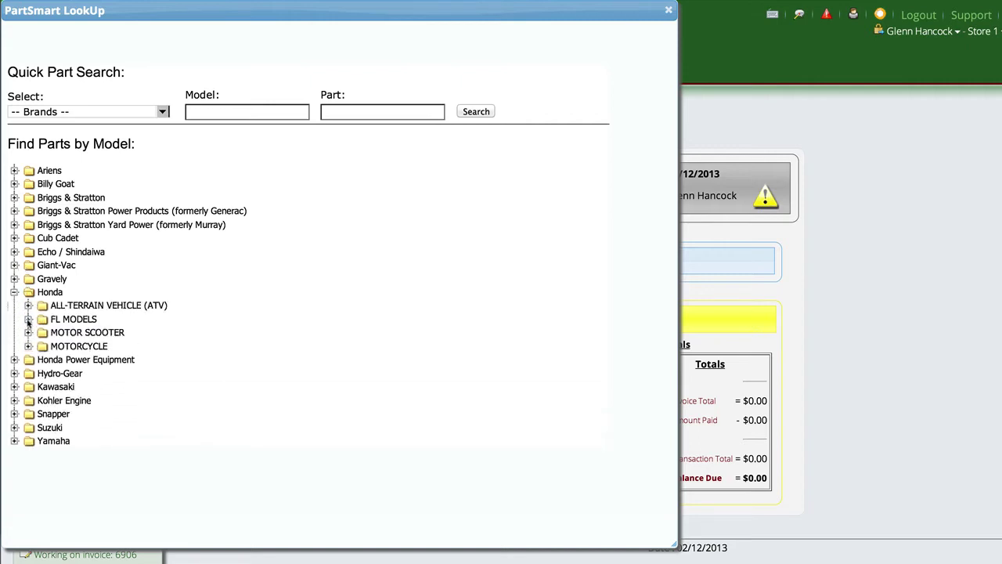
pyautogui.click(29, 319)
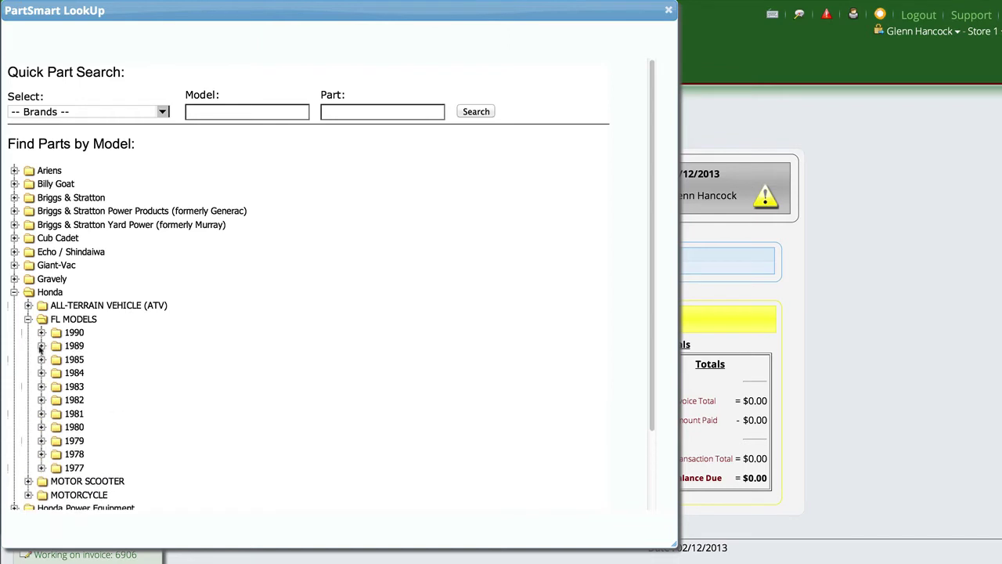
pyautogui.click(42, 346)
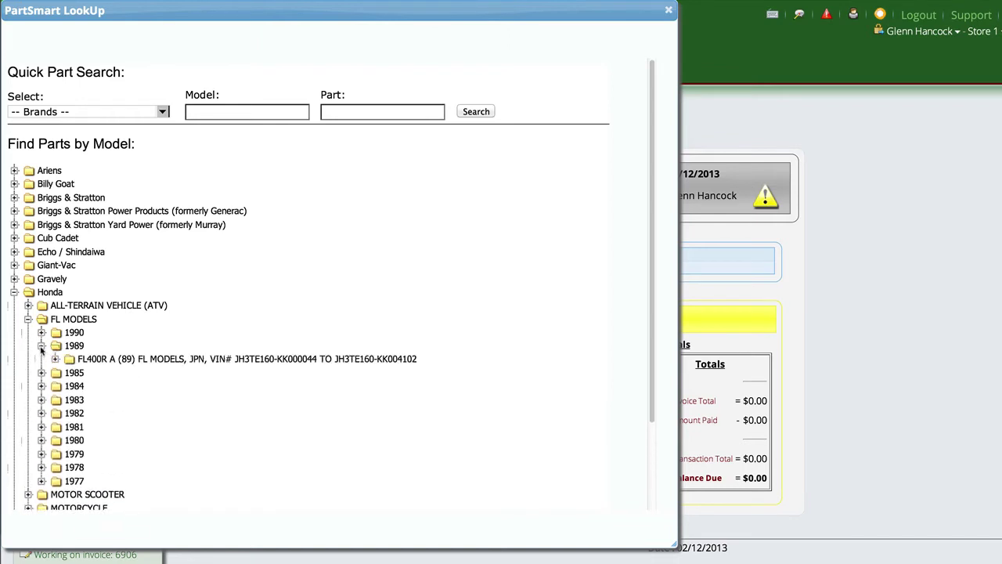
pyautogui.click(55, 359)
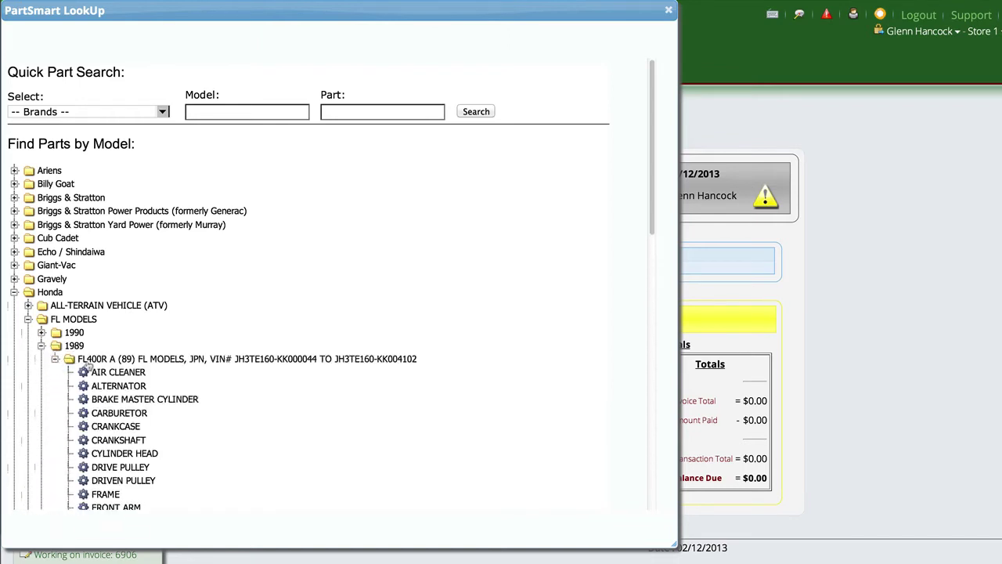
pyautogui.click(113, 373)
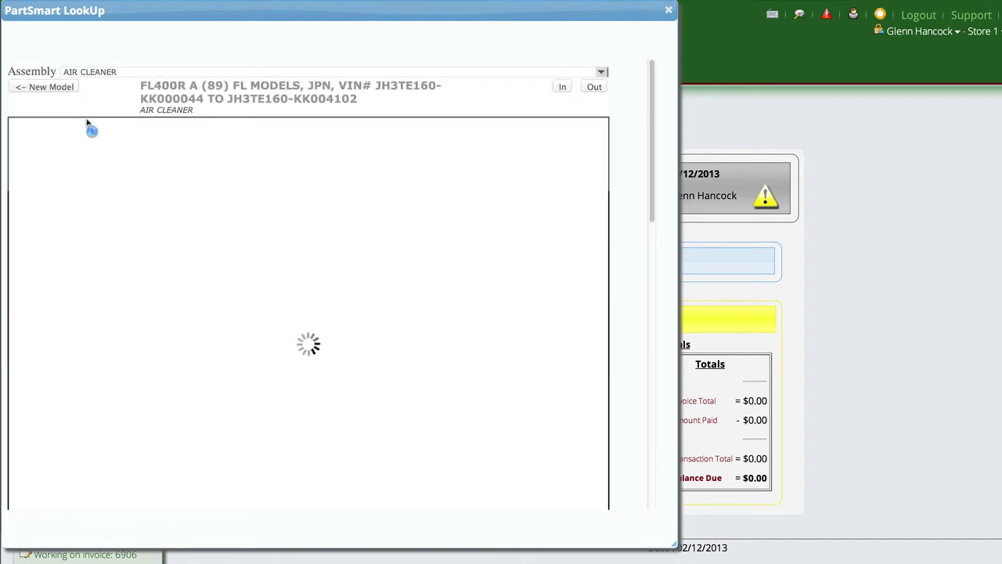
# Step: Return to the model search and fill the quick part search with brand Honda and model FL250 A (79)
pyautogui.click(53, 87)
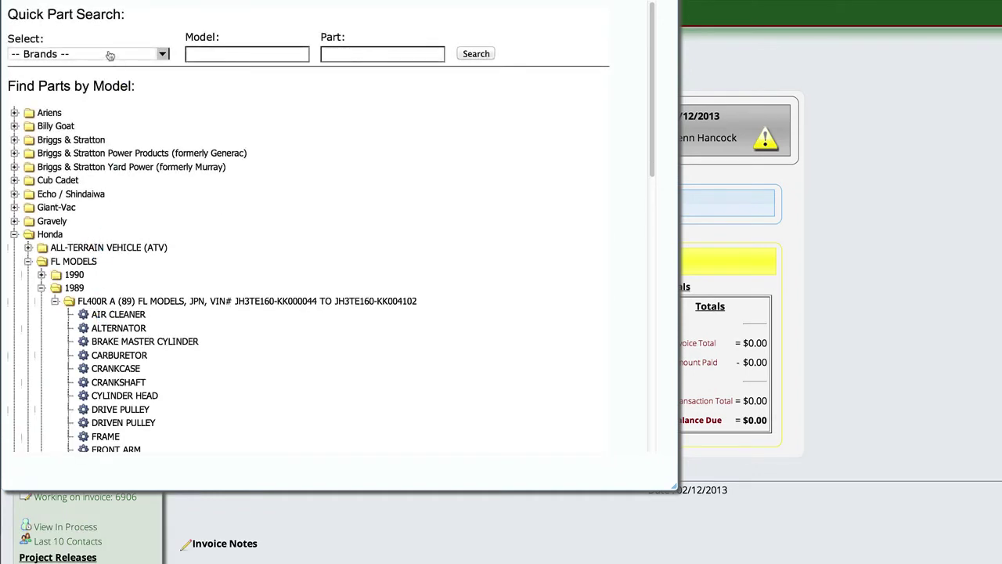
pyautogui.click(108, 55)
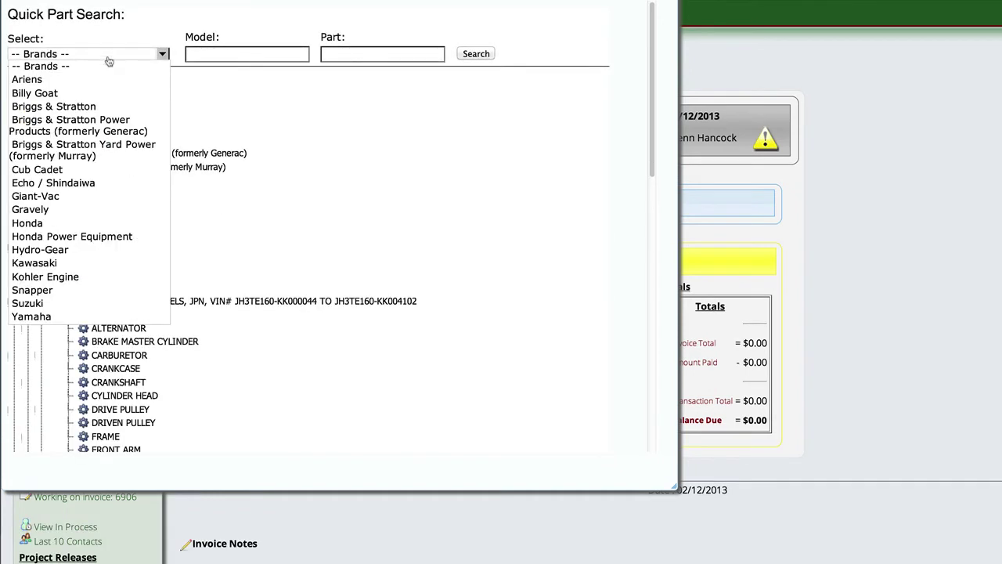
pyautogui.click(53, 227)
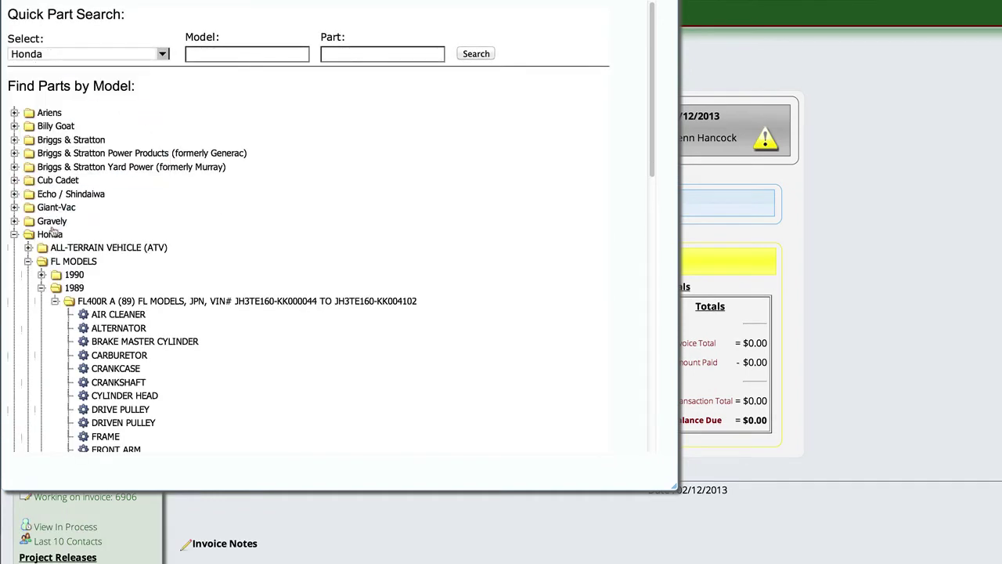
pyautogui.click(207, 53)
pyautogui.write('fl')
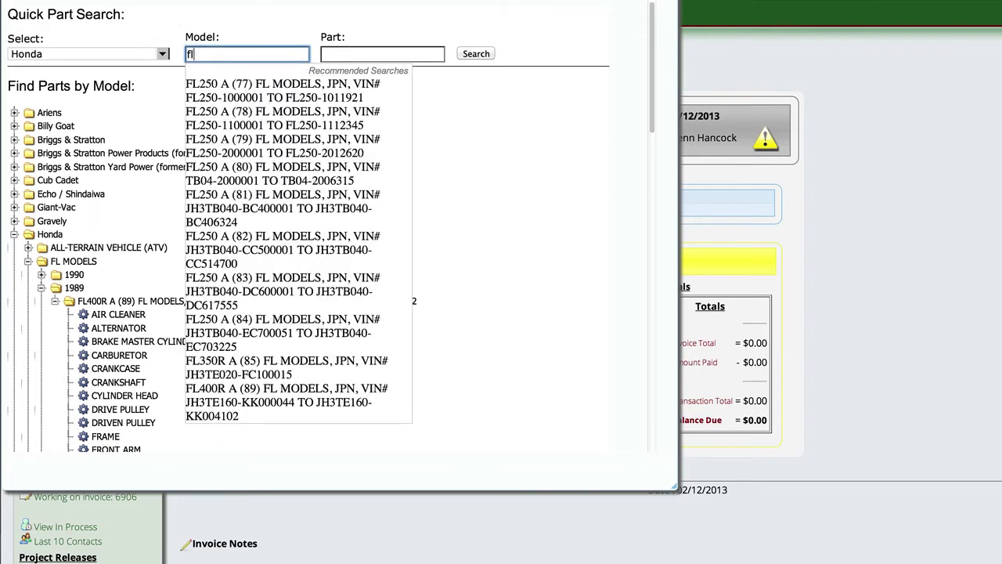
pyautogui.click(248, 146)
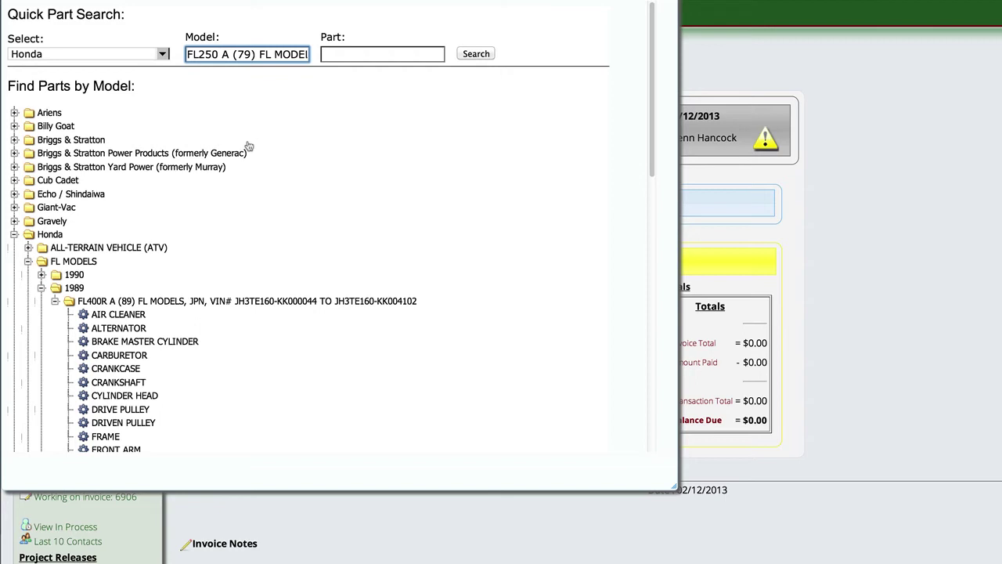
# Step: Reopen the FL400R AIR CLEANER assembly and check the part details for callouts 16 and 5
pyautogui.click(115, 315)
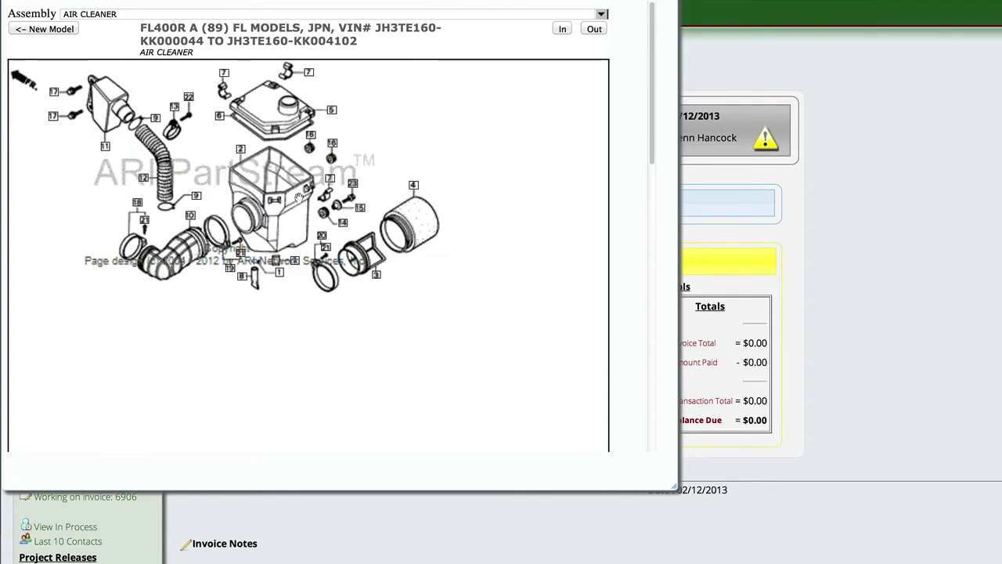
pyautogui.click(330, 143)
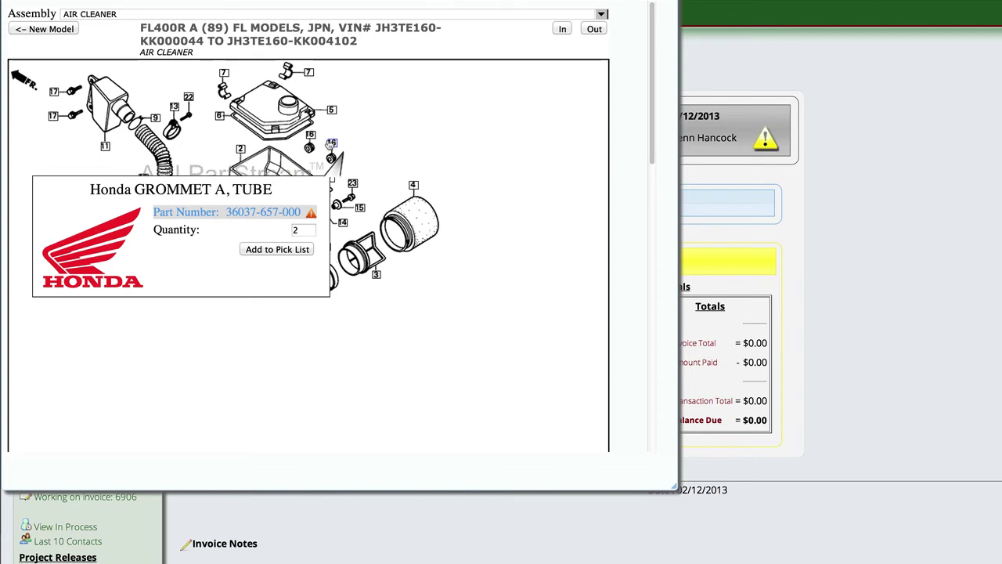
pyautogui.click(330, 111)
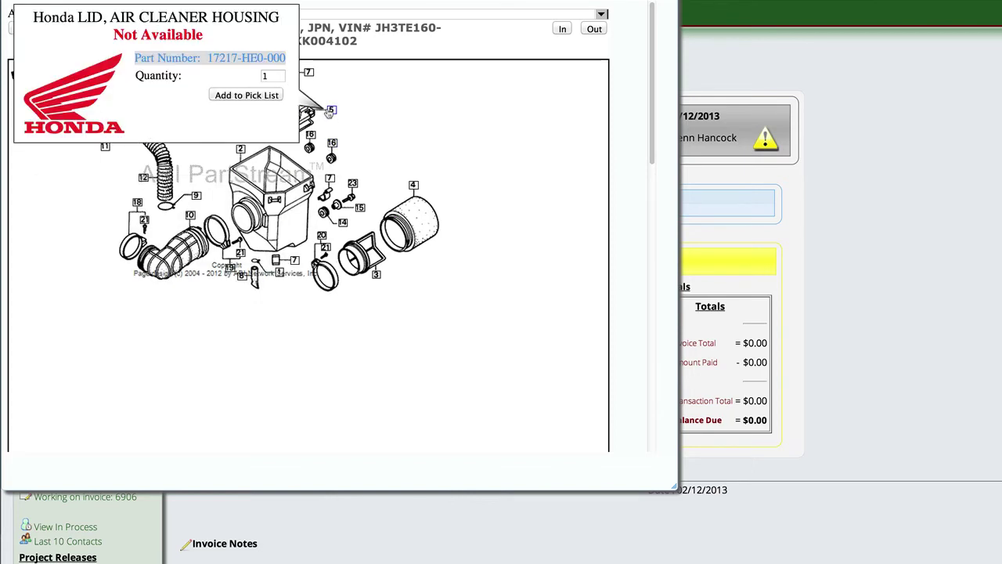
# Step: Put one air cleaner lid setting spring, 17223-HB3-003 (callout 7), on the pick list and transfer it to the current invoice
pyautogui.click(309, 73)
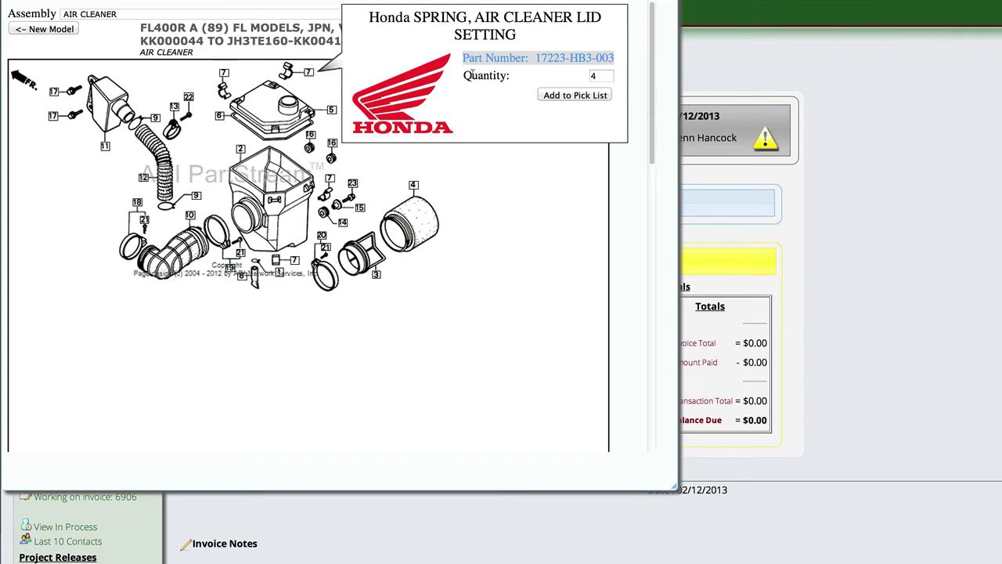
pyautogui.click(592, 76)
pyautogui.click(577, 95)
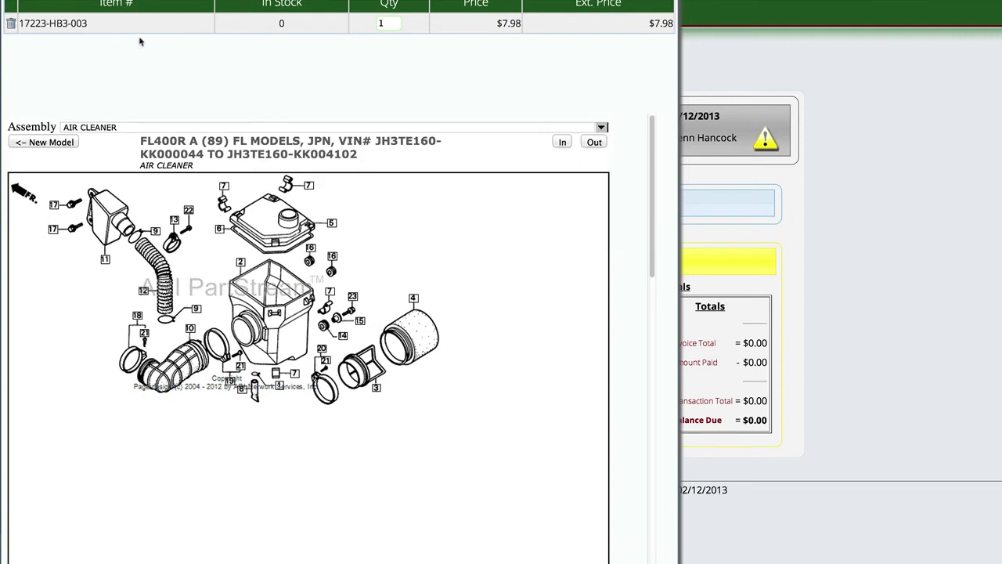
pyautogui.scroll(2, 163, 61)
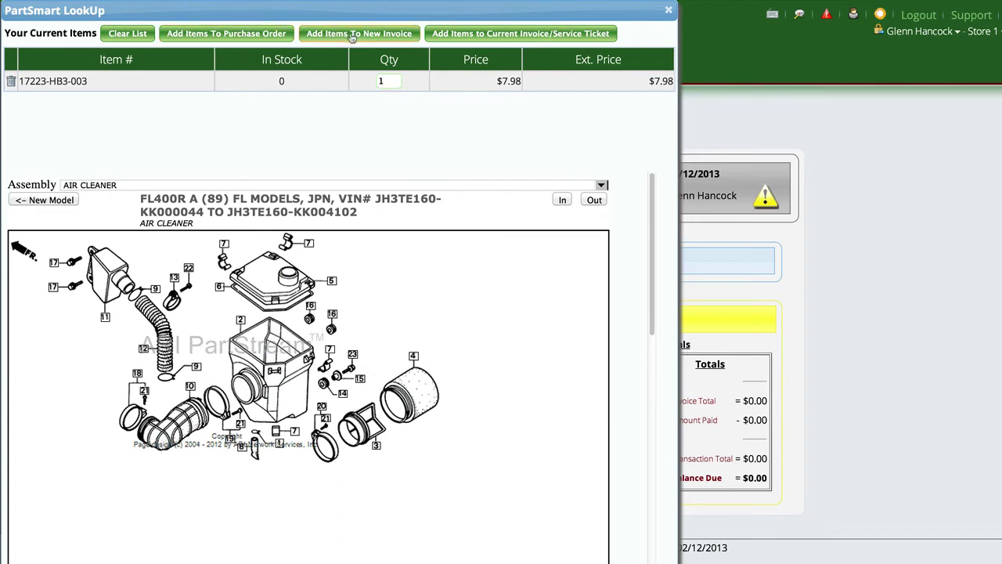
pyautogui.click(523, 34)
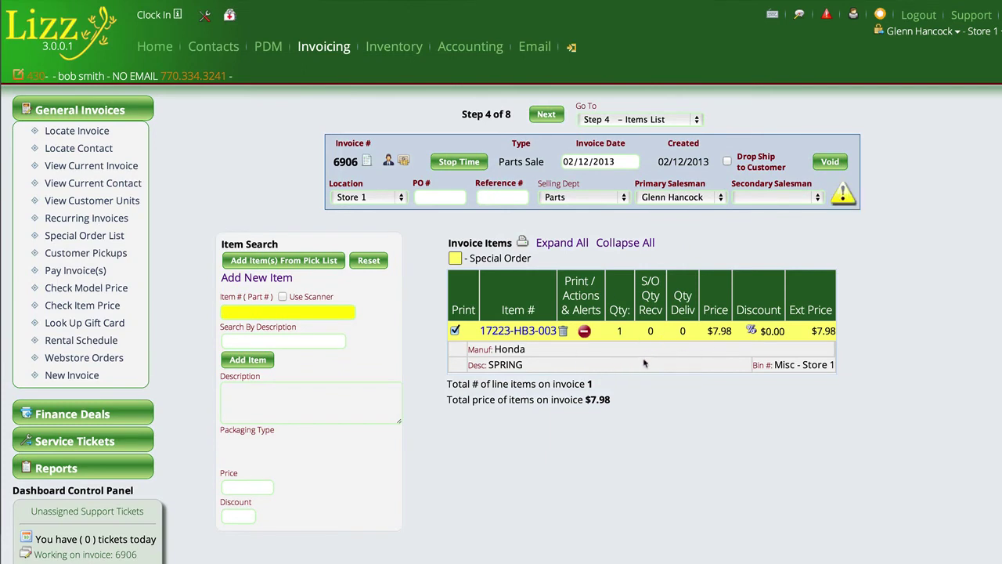
# Step: Reopen the PartStream lookup, review its model and part search fields, and close the lookup
pyautogui.click(880, 15)
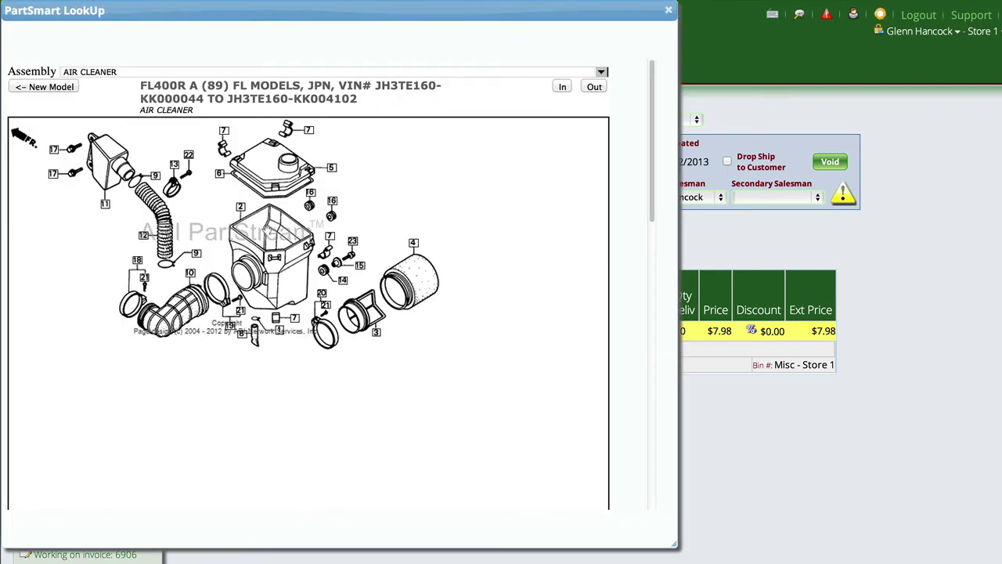
pyautogui.click(68, 87)
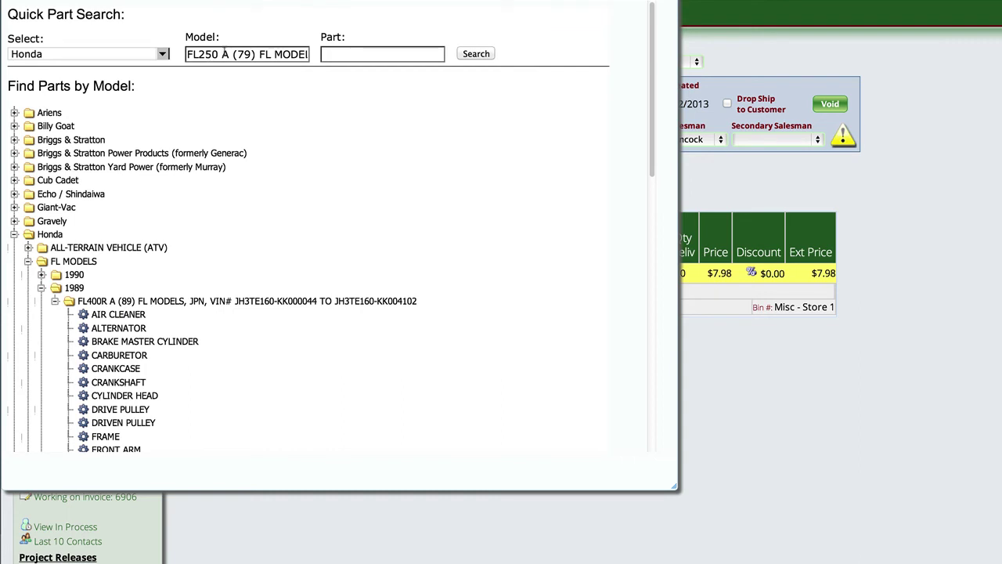
pyautogui.click(329, 55)
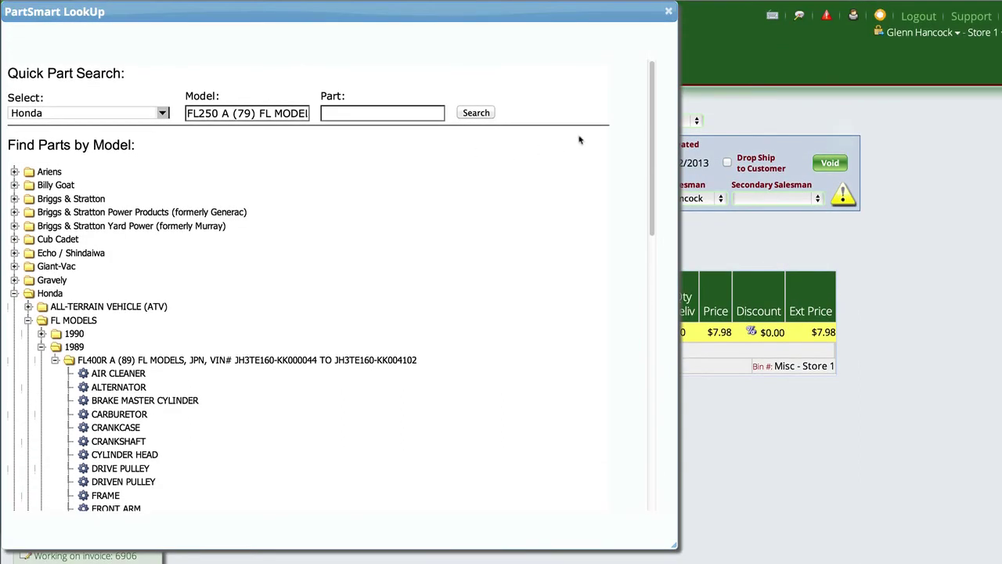
pyautogui.click(669, 11)
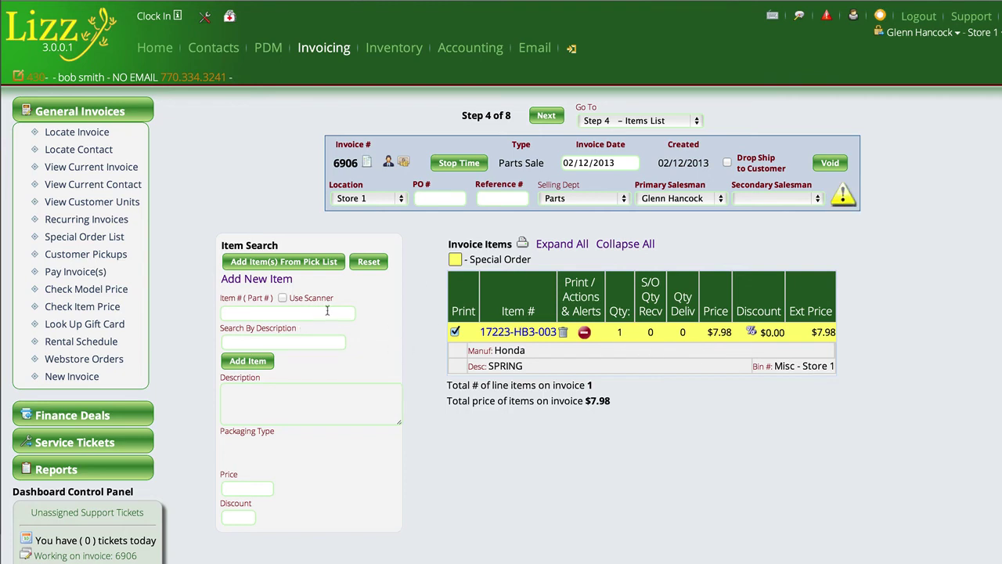
# Step: View the current invoice and add the pick list items to its invoice items
pyautogui.click(84, 168)
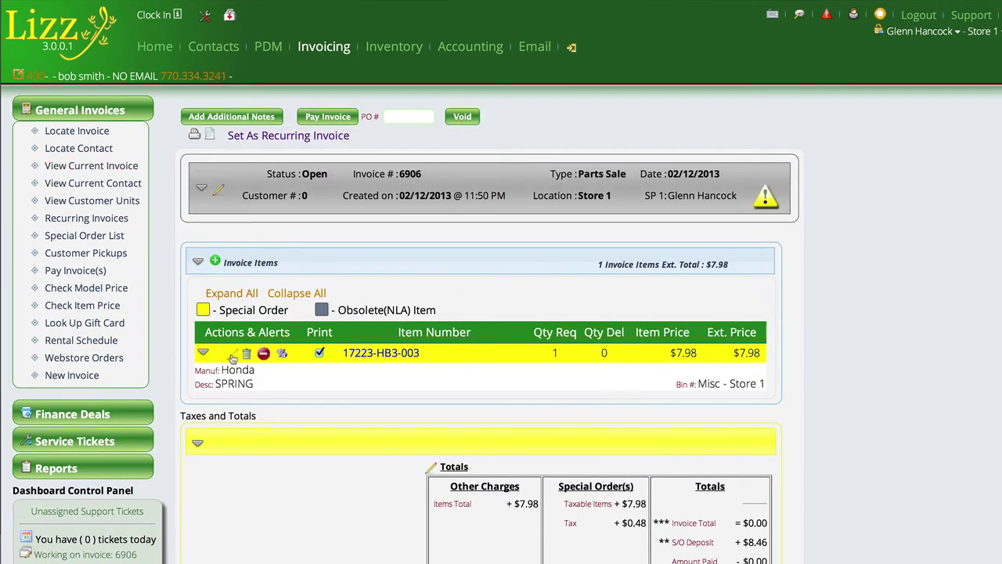
pyautogui.click(216, 261)
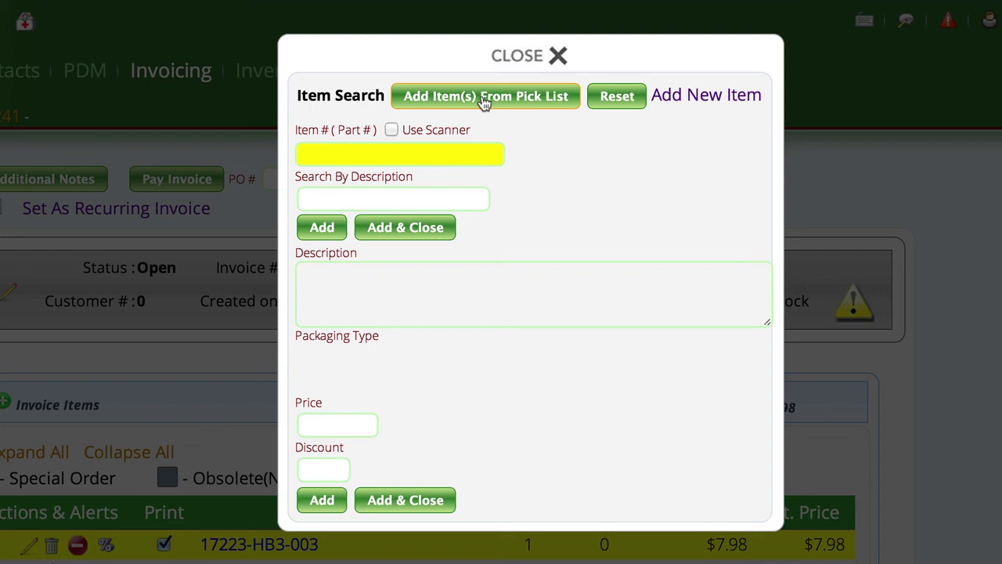
pyautogui.click(484, 102)
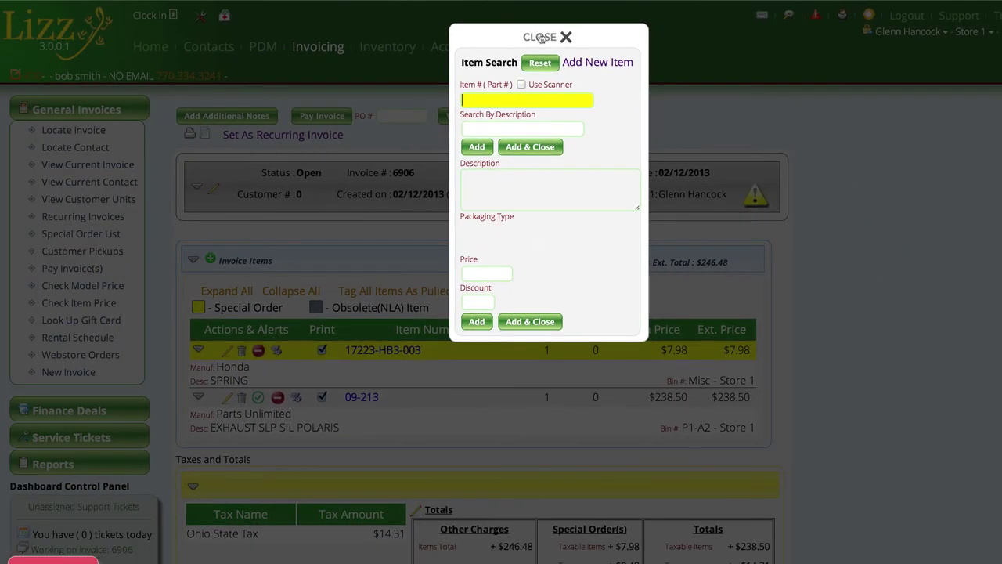
pyautogui.click(522, 56)
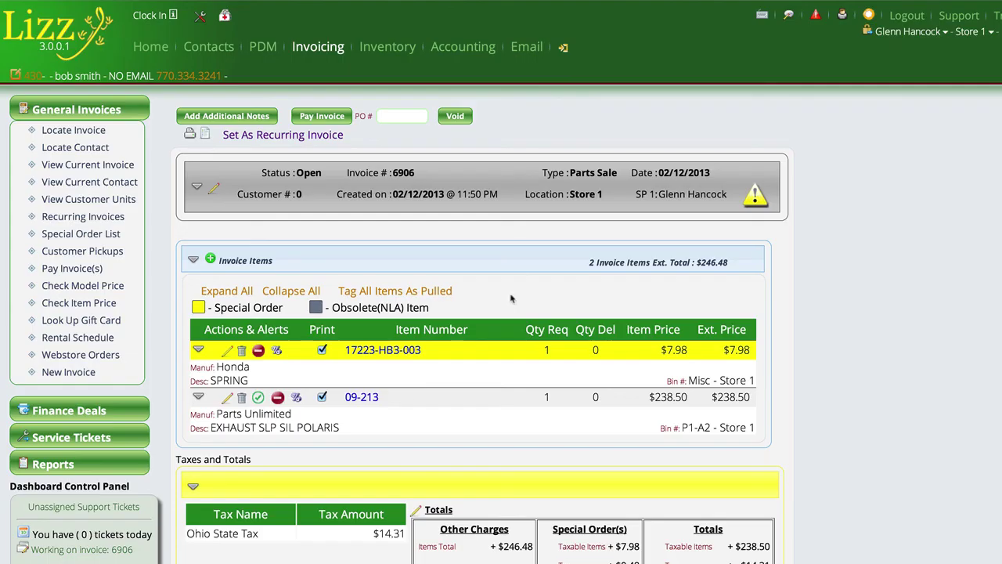